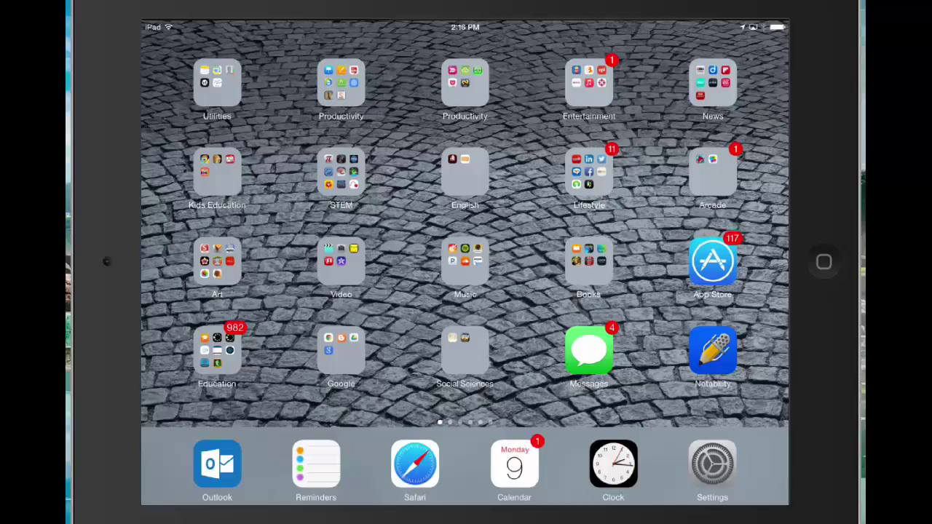
- Pull down Spotlight on the Home Screen and search the iPad for 'explain'
drag(464, 182, 465, 291)
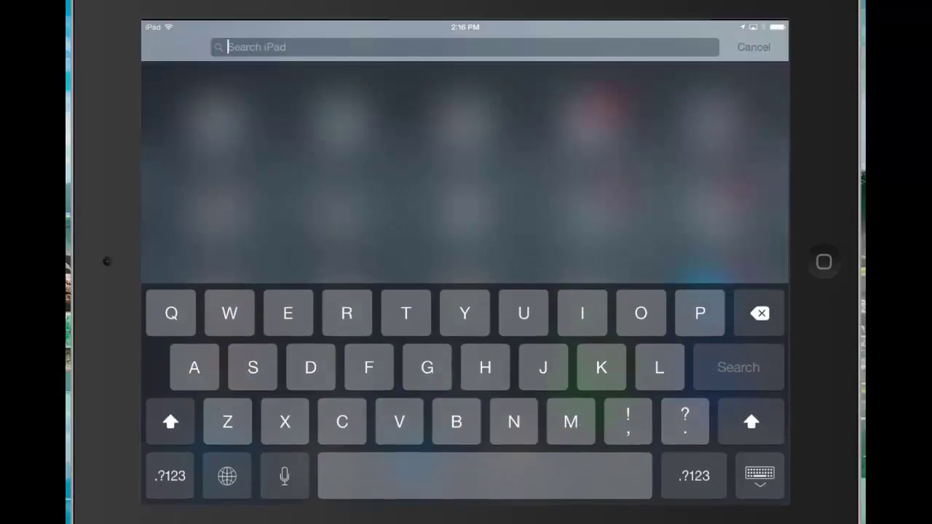
text(ex)
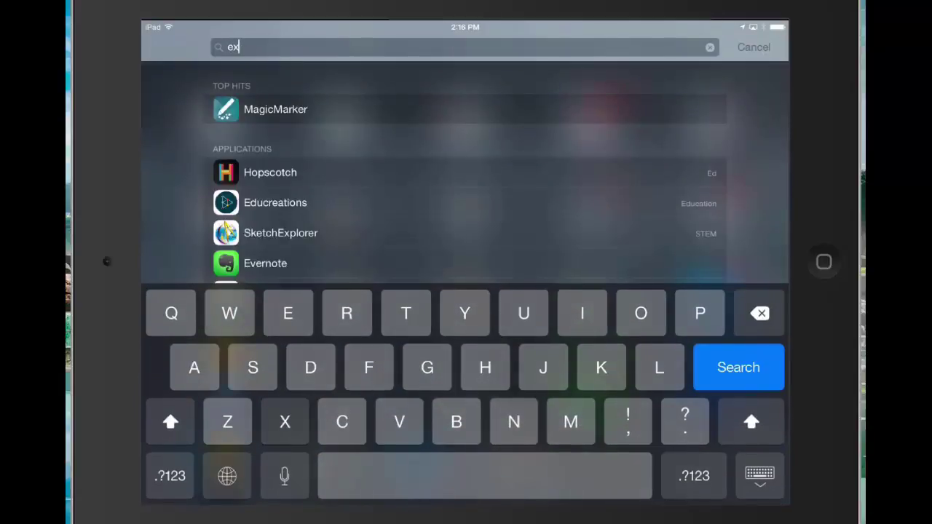
text(plain)
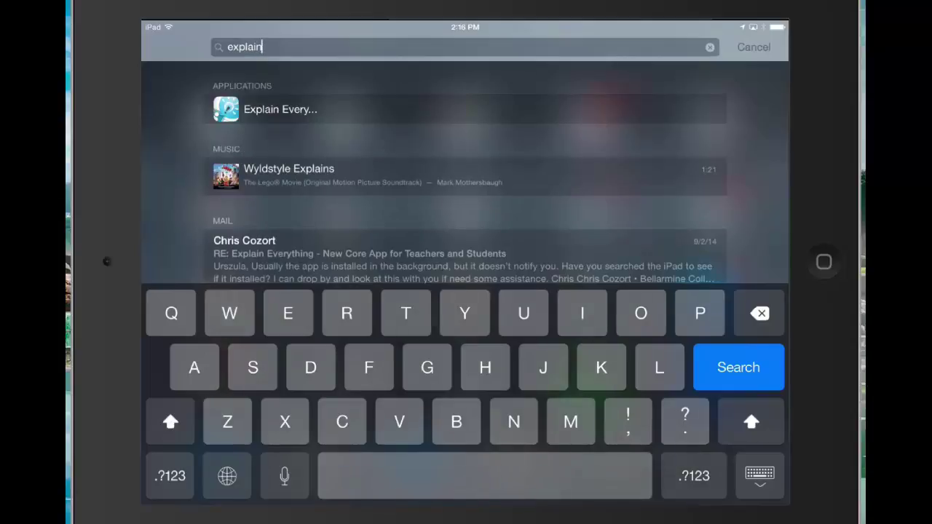
- Launch Explain Everything and go back to the project list, discarding the Hello World drawing's changes
click(281, 109)
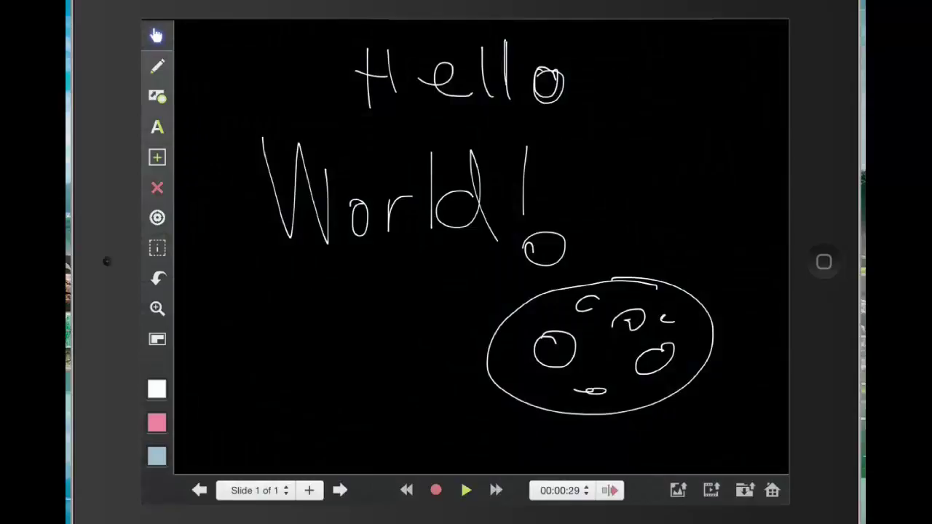
click(771, 490)
click(465, 314)
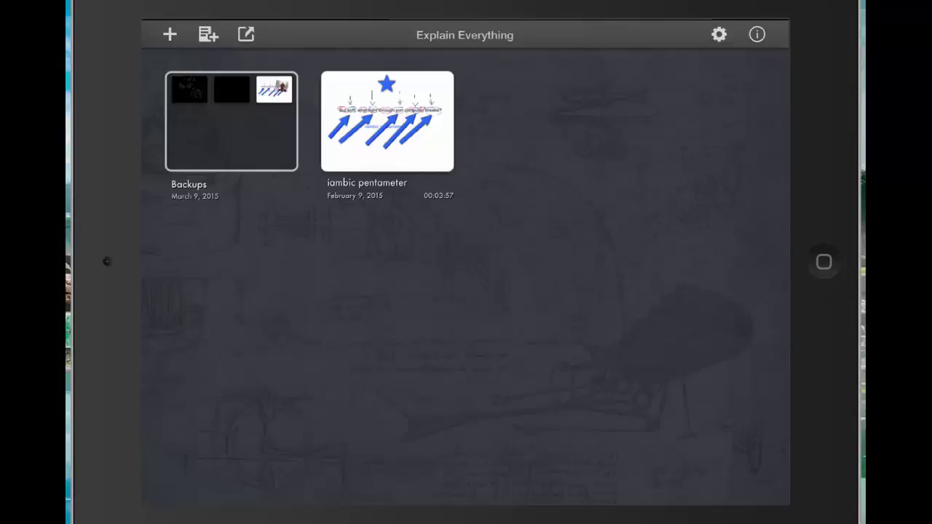
- Create a new project using the black background colour template
click(169, 34)
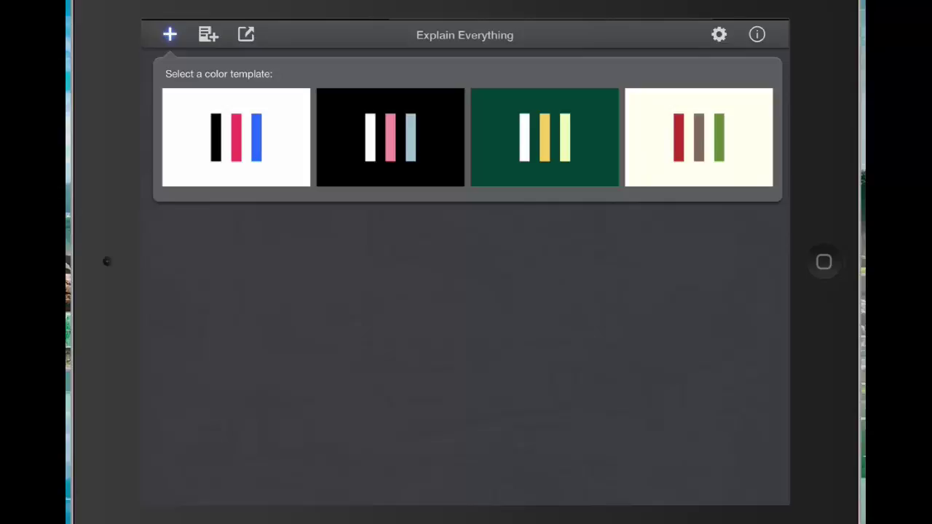
click(390, 137)
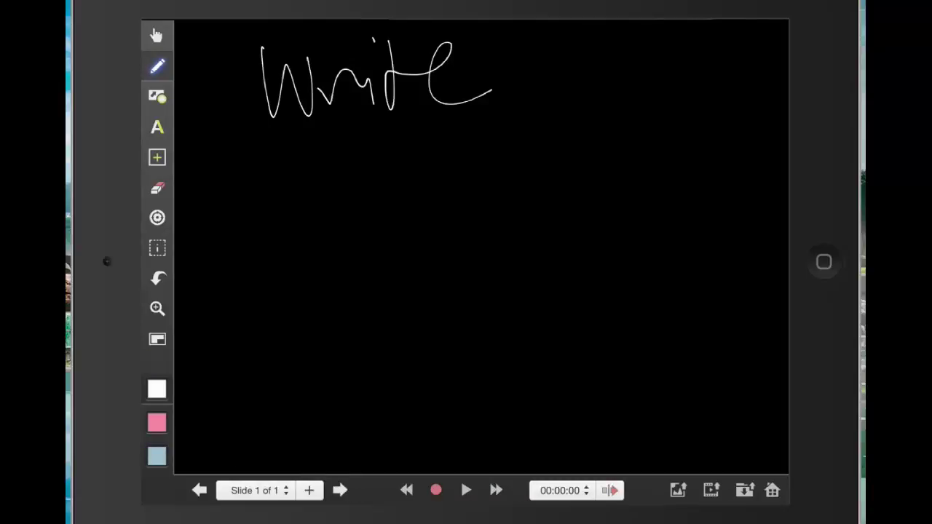
- Handwrite 'Hello' after 'Write' with the pen, then play back the slide's recording
drag(537, 34, 550, 123)
drag(542, 86, 587, 80)
drag(584, 35, 599, 124)
mouse_move(610, 91)
mouse_down()
mouse_move(662, 93)
mouse_move(684, 132)
mouse_up()
click(720, 76)
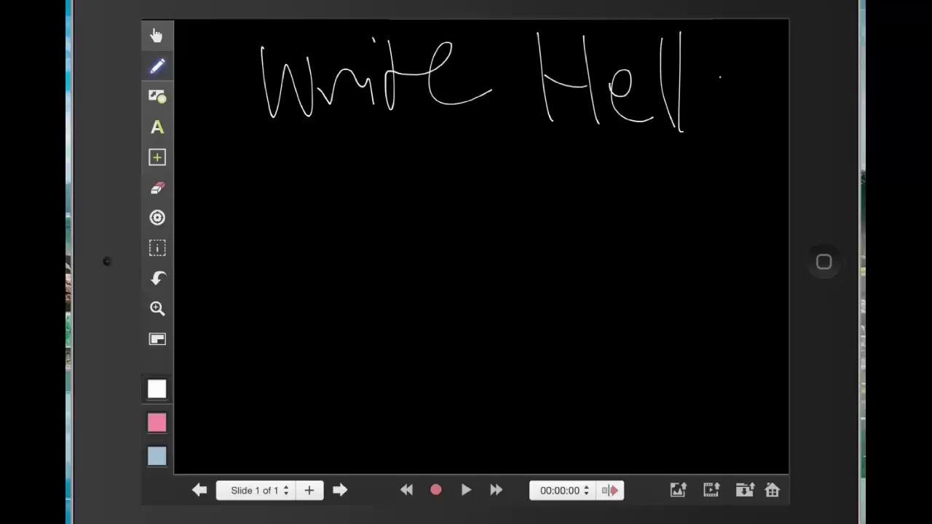
drag(719, 76, 722, 77)
click(466, 490)
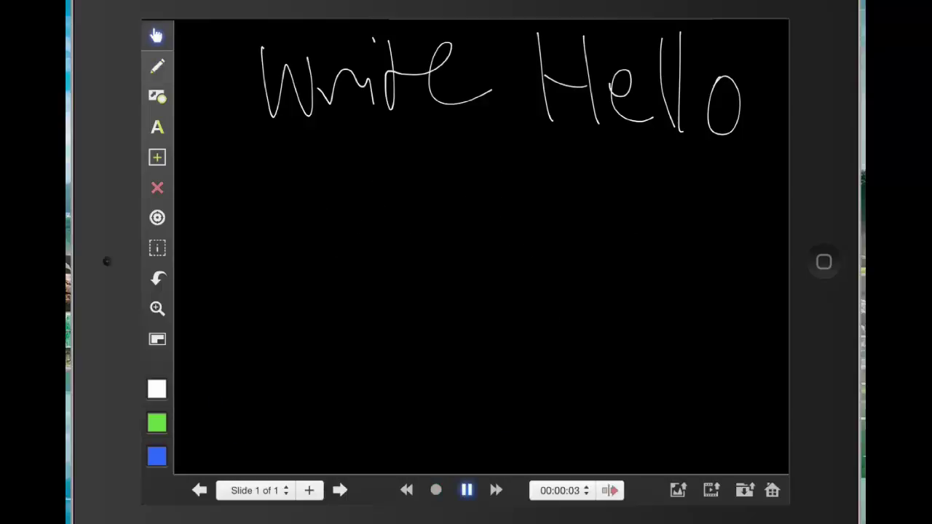
- Raise the volume twice while the recording plays through to 00:00:18
key(XF86AudioRaiseVolume)
key(XF86AudioRaiseVolume)
key(XF86AudioRaiseVolume)
key(XF86AudioRaiseVolume)
key(XF86AudioRaiseVolume)
key(XF86AudioRaiseVolume)
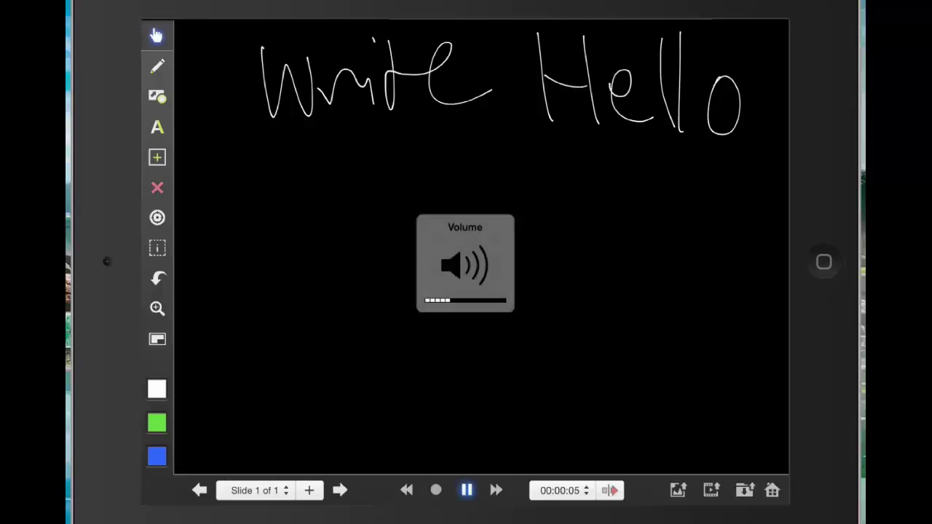
key(XF86AudioRaiseVolume)
key(XF86AudioRaiseVolume)
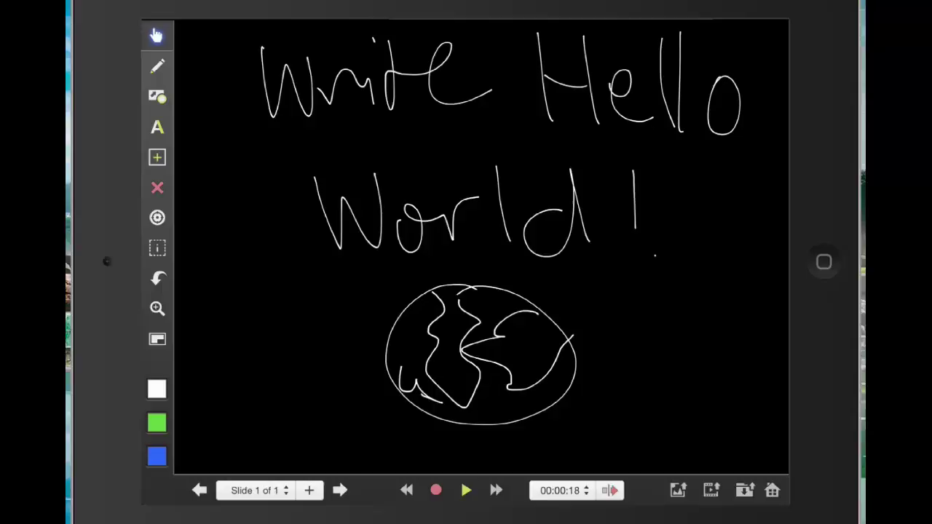
- Show the Export Movie options and dismiss the popover again
click(711, 490)
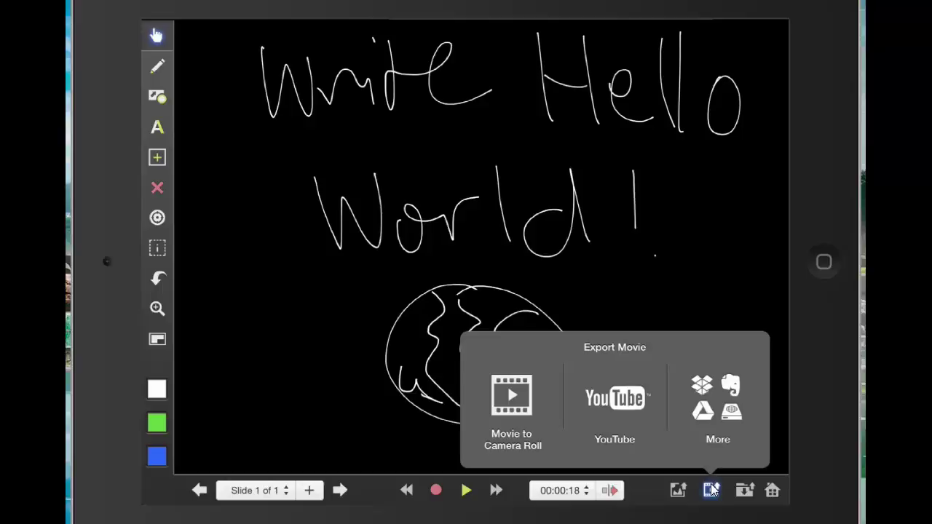
click(712, 490)
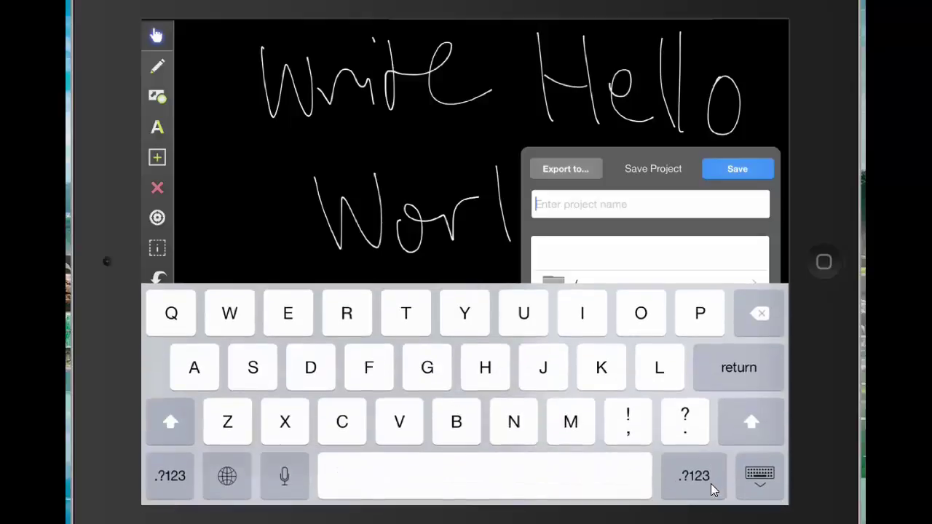
- Save the project with the name 'test'
text(test)
key(Return)
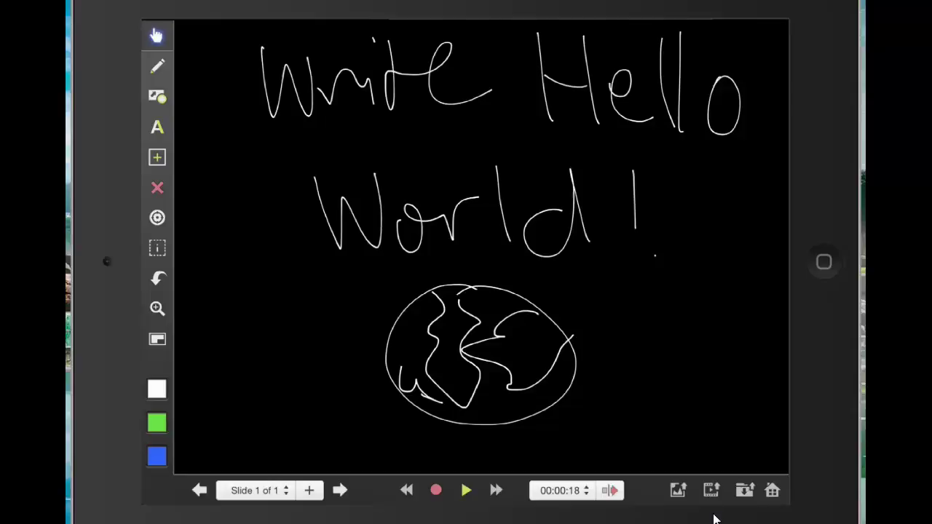
- Choose WebDAV movie export, entering server dav.bcp.org and the account's e-mail username
click(711, 489)
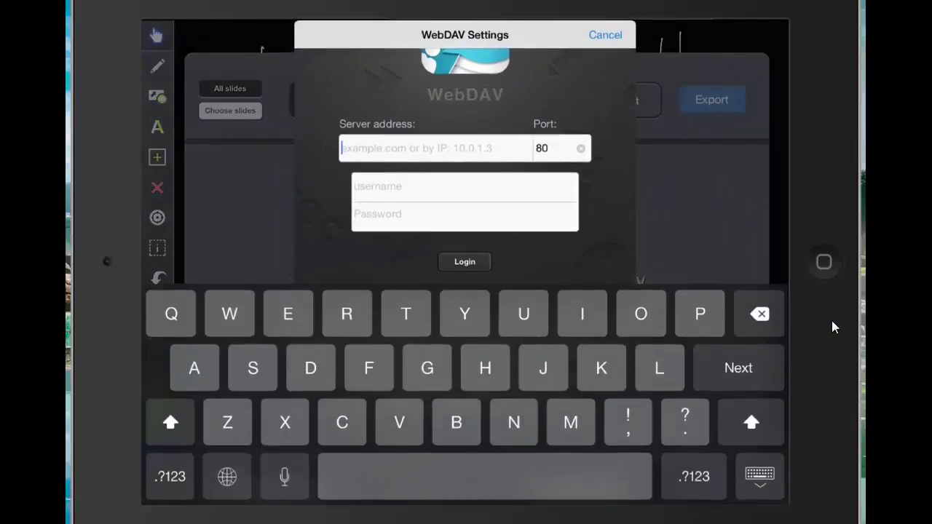
text(dav)
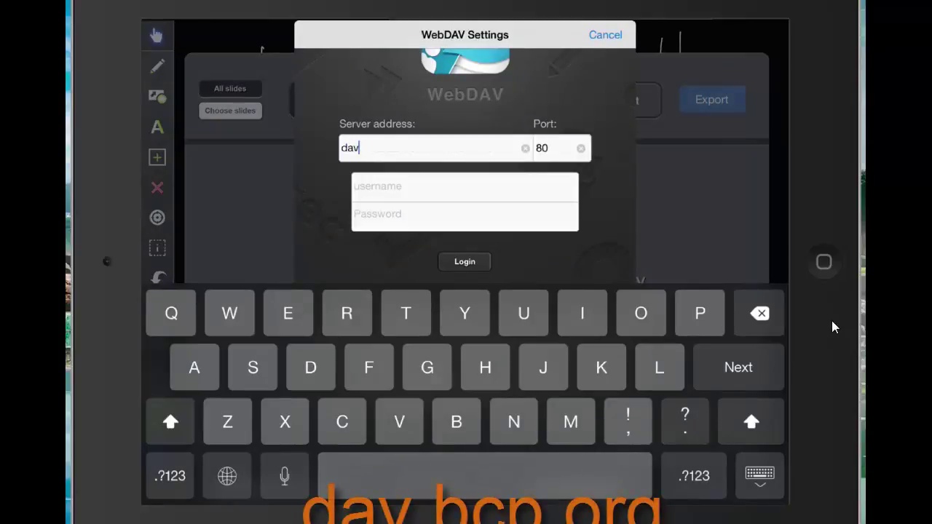
text(.bcp.org)
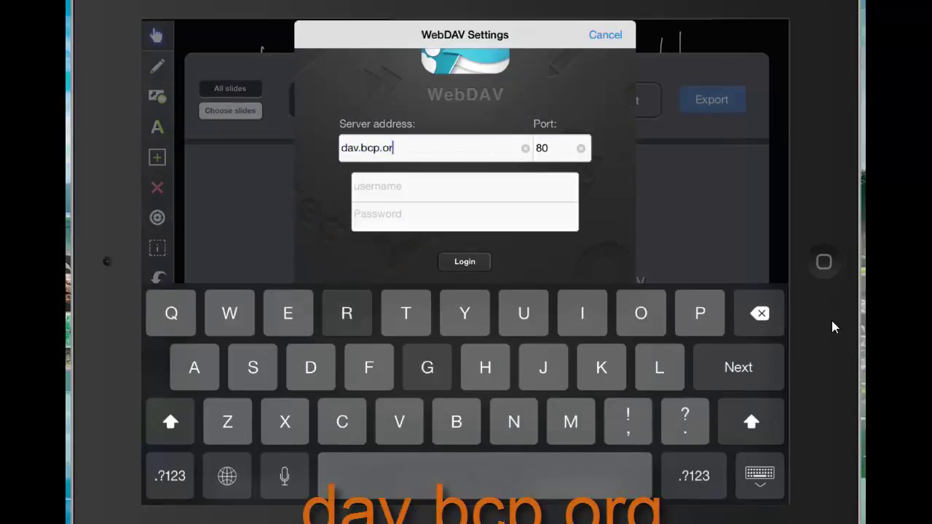
click(464, 186)
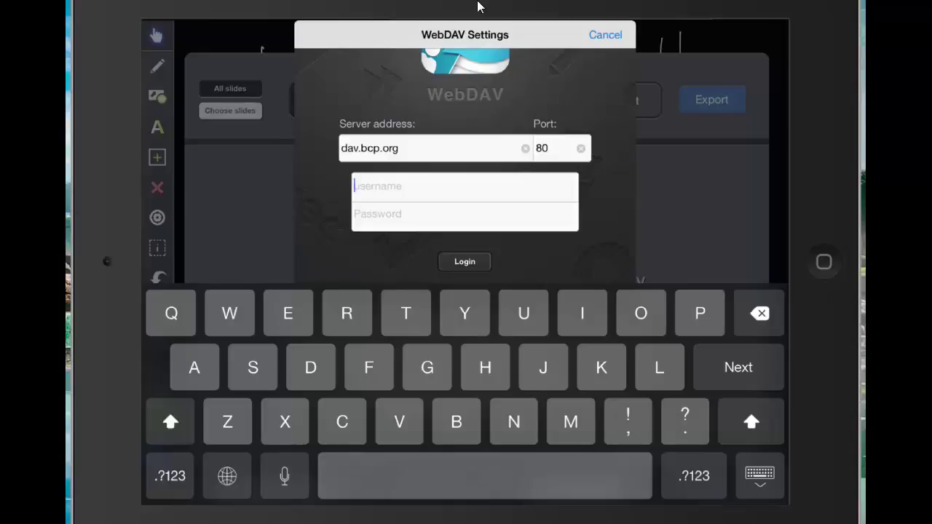
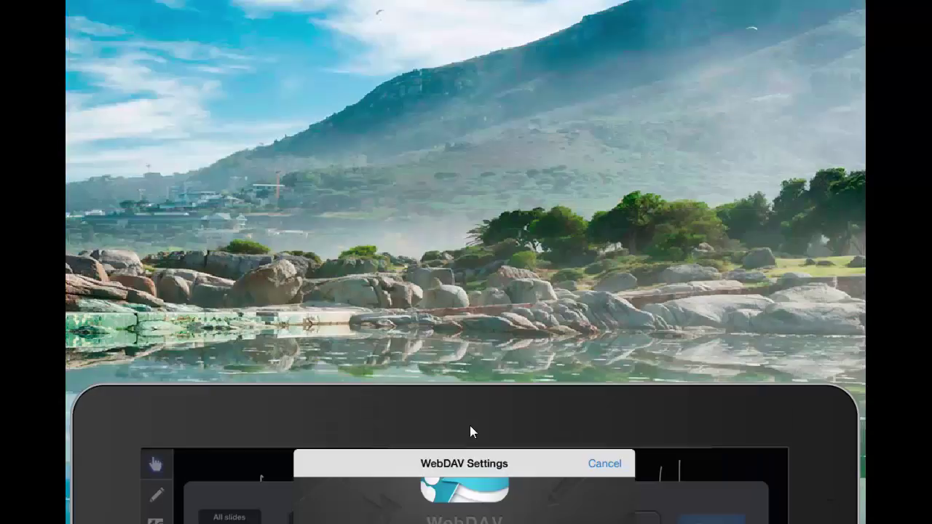
- Enter the WebDAV password and log in to browse the server's home folder
drag(470, 426, 472, 451)
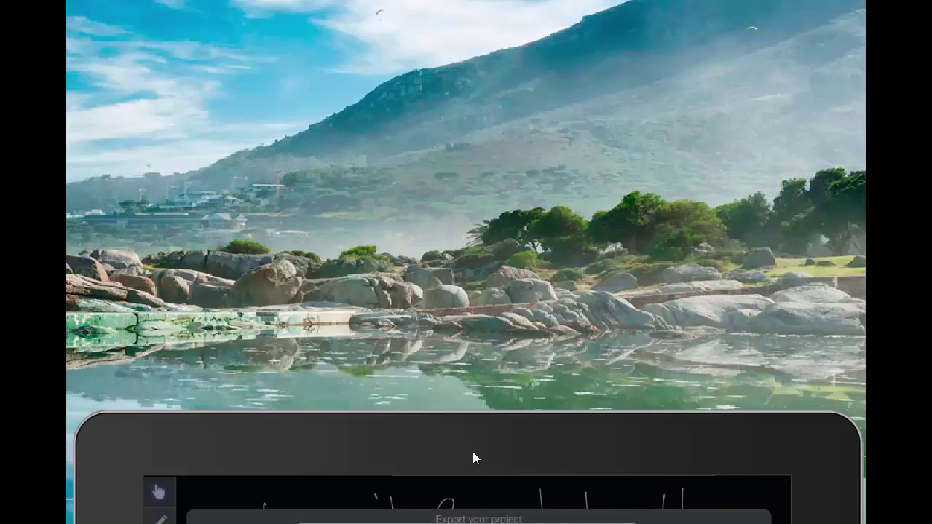
drag(472, 451, 473, 0)
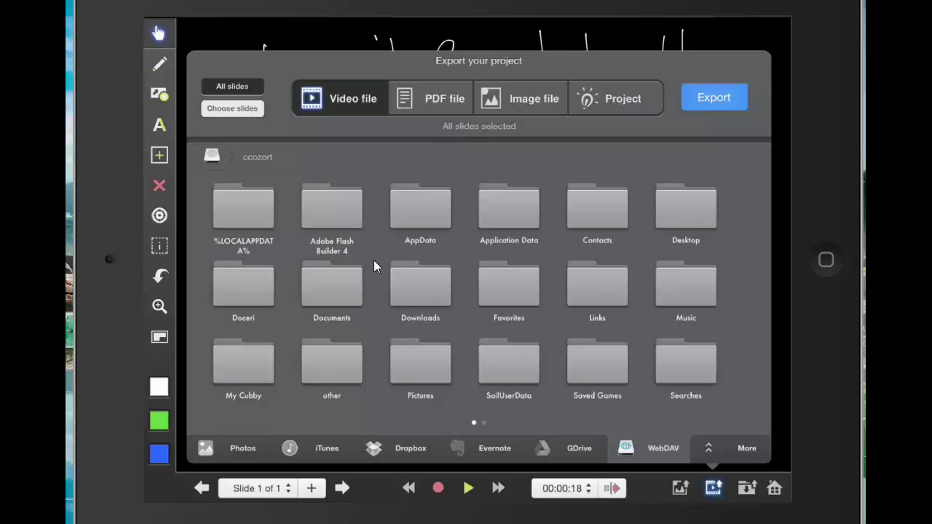
- Export the movie named 'test' into the server's Documents folder
click(339, 289)
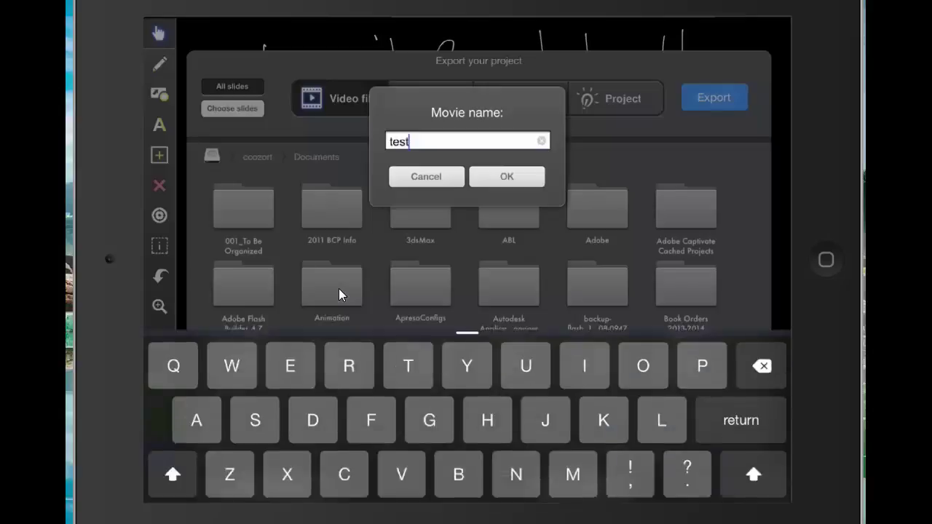
key(Return)
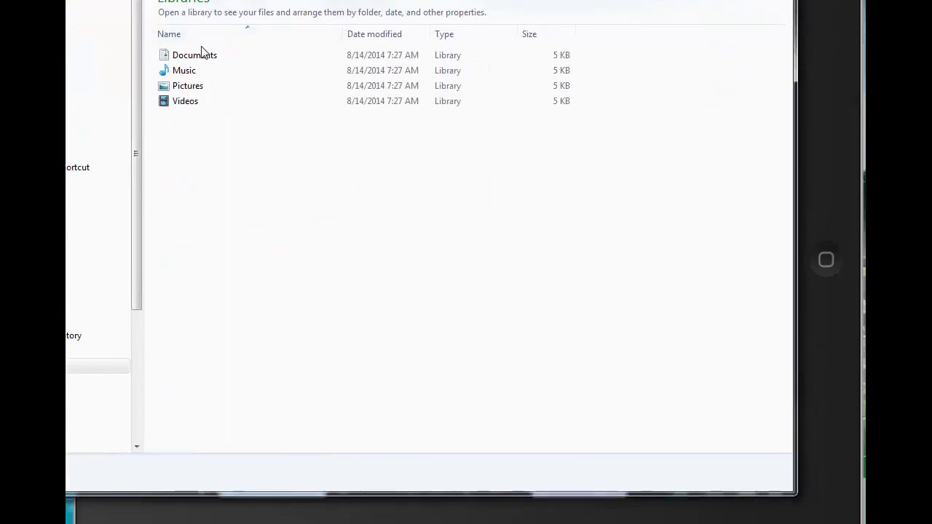
- Open the Documents library and scroll down to the exported test.mp4
click(202, 55)
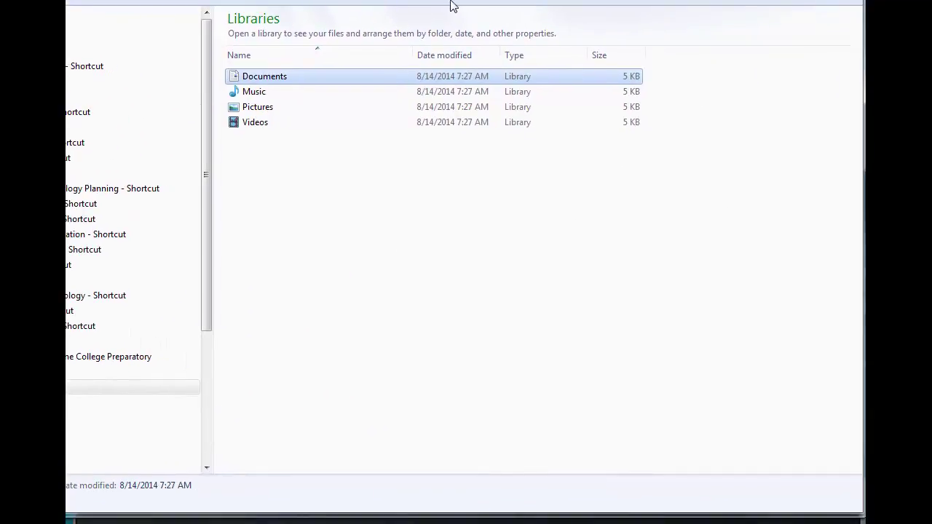
double_click(270, 79)
scroll(451, 233, down, 2)
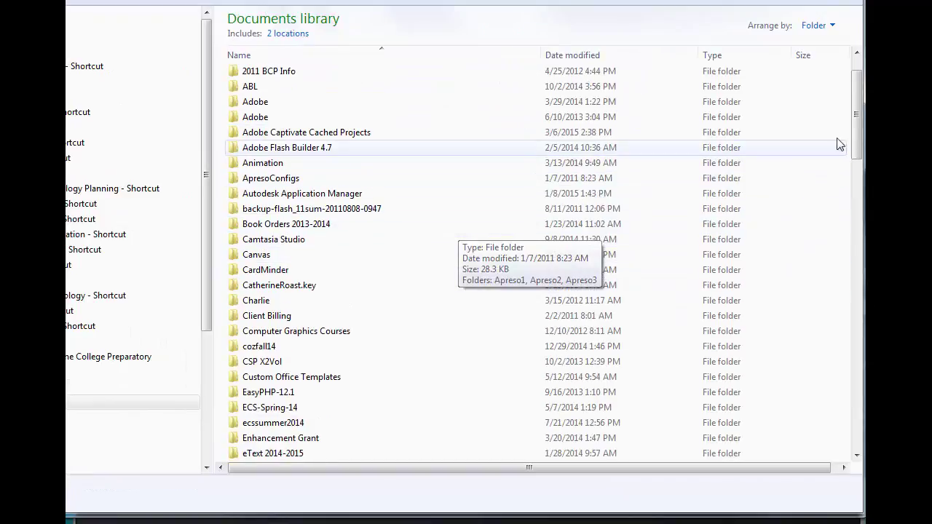
drag(856, 132, 861, 458)
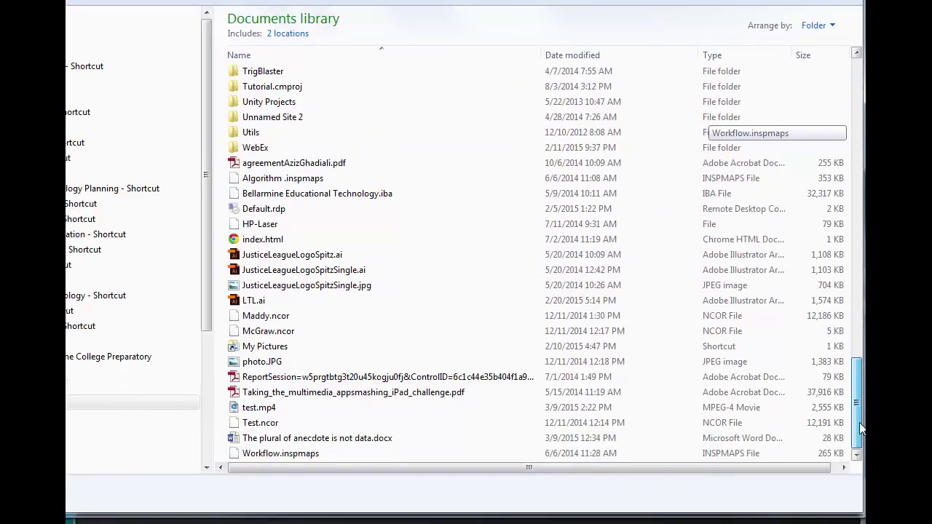
- Preview test.mp4 (2.49 MB, 47 s), then return to the Canvas Front Page in the browser
click(294, 410)
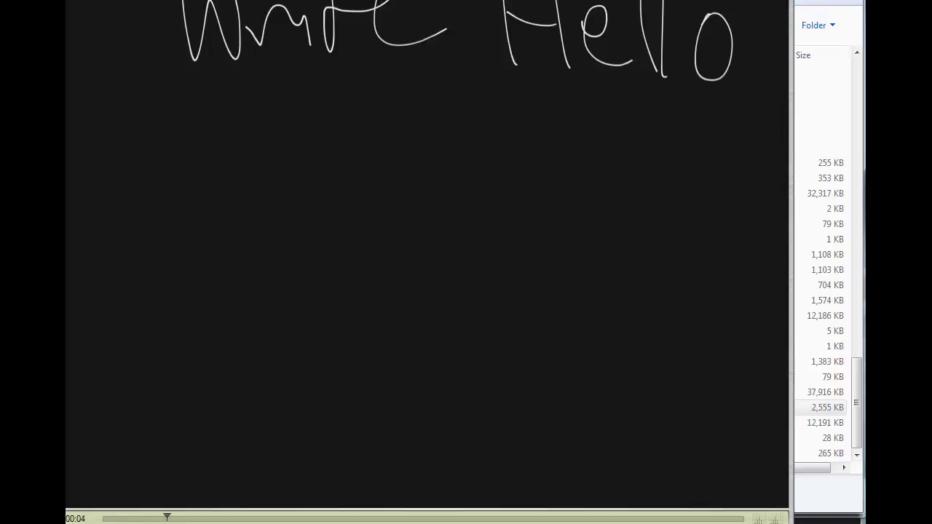
key(Escape)
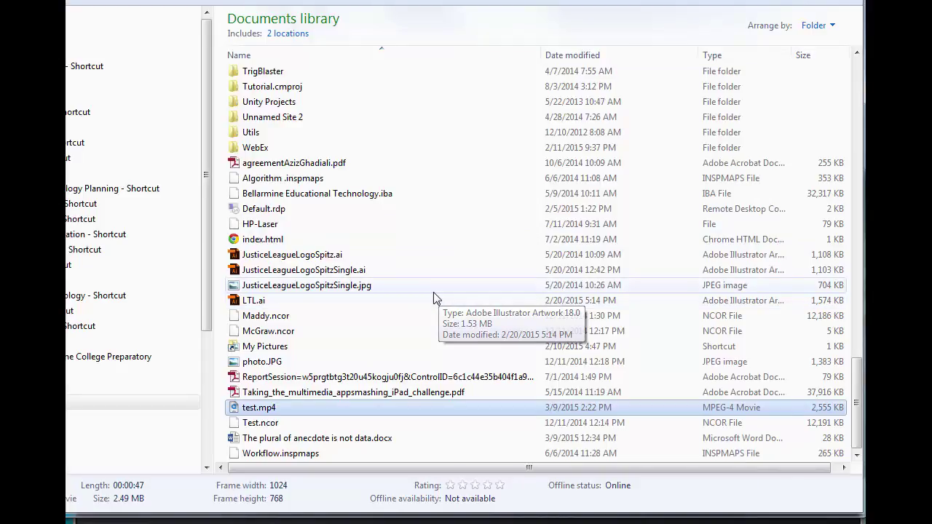
click(277, 412)
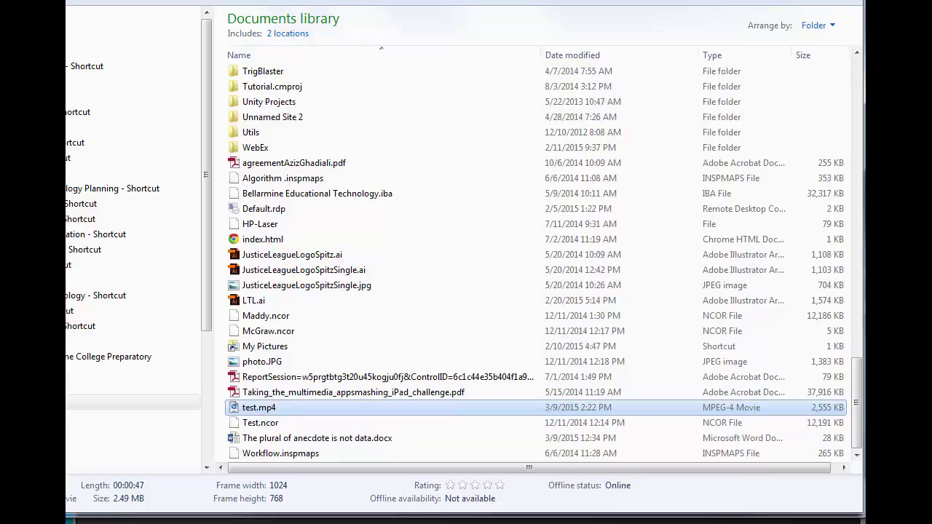
key(alt+Tab)
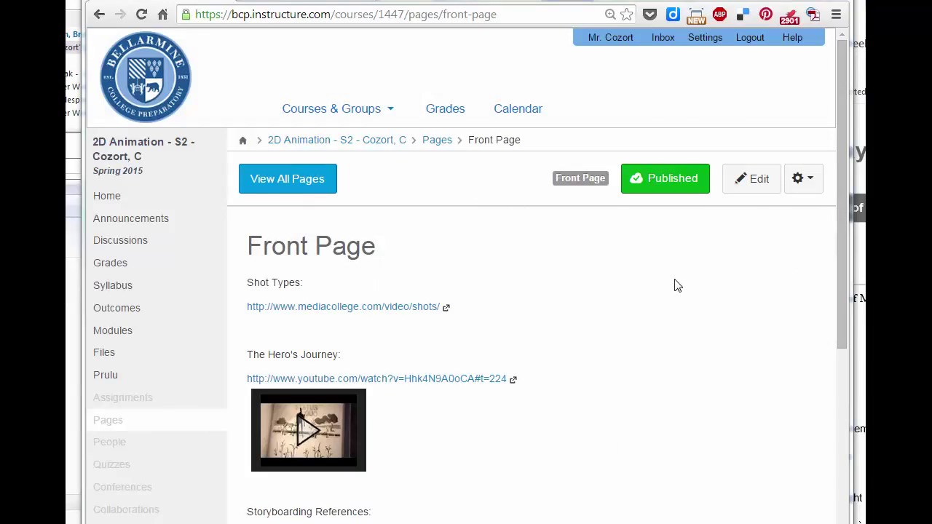
- Edit the 2D Animation Front Page and open Record/Upload Media at the end of the content
click(750, 186)
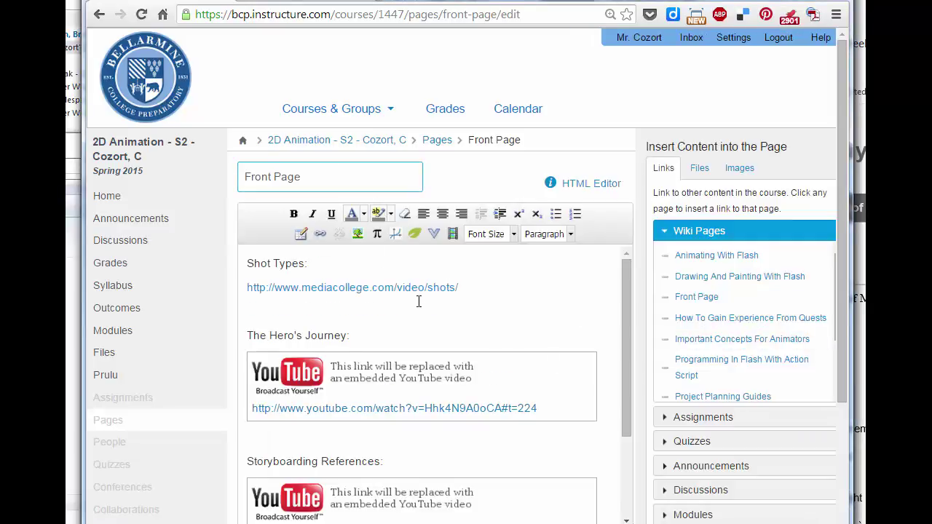
scroll(510, 340, down, 4)
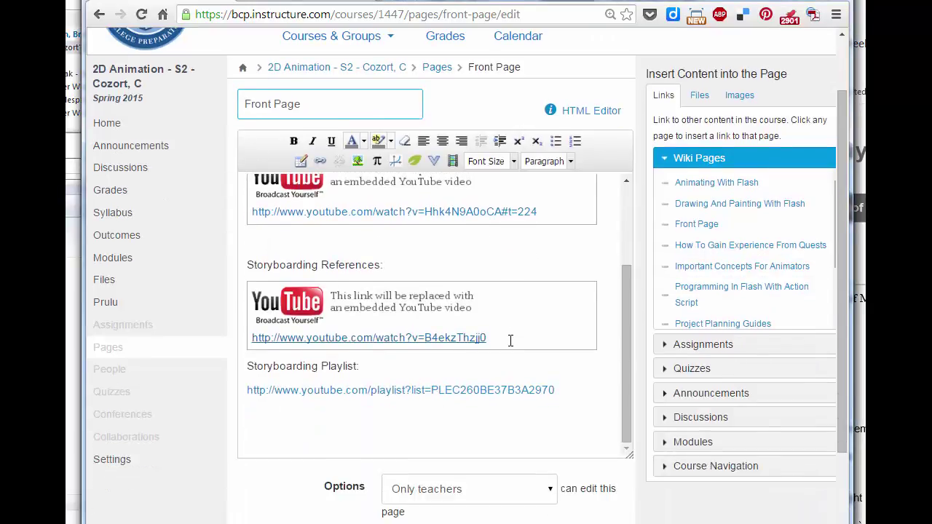
click(409, 427)
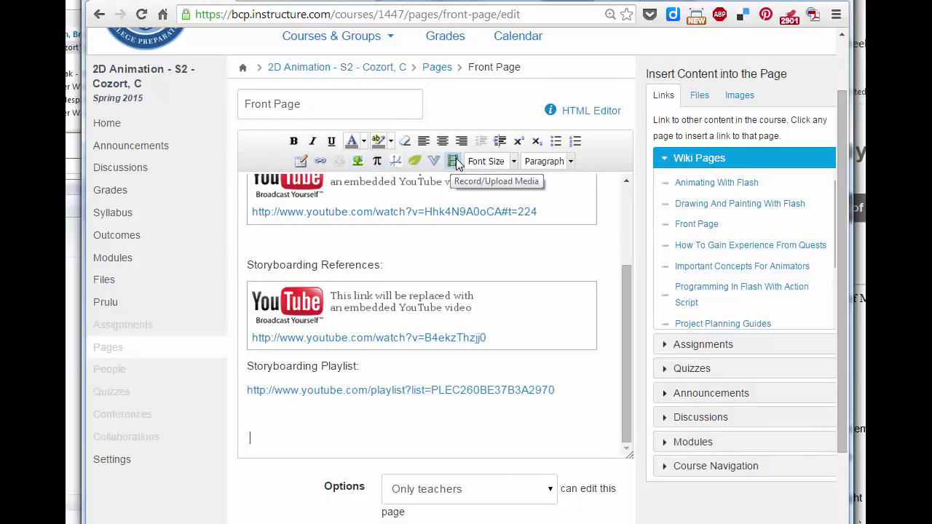
click(453, 161)
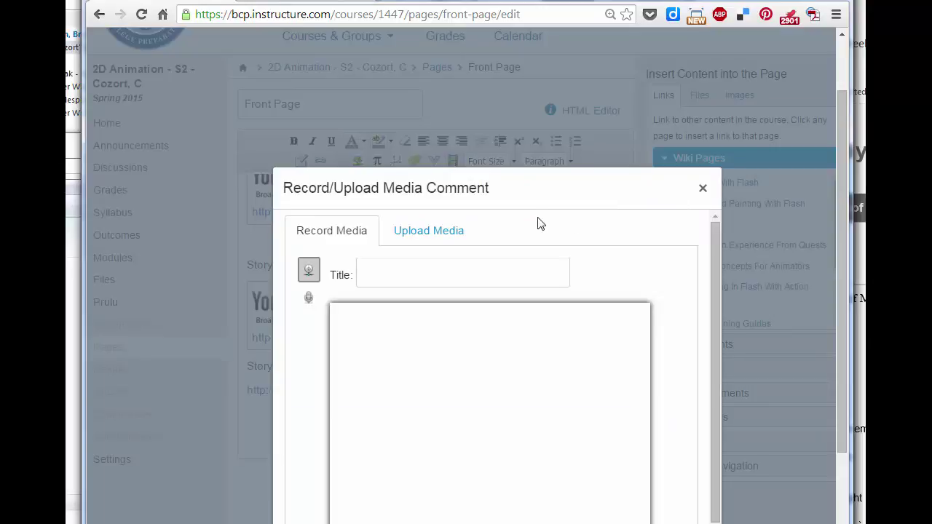
- Upload test.mp4 from the Documents library as a media comment at the end of the page
click(439, 234)
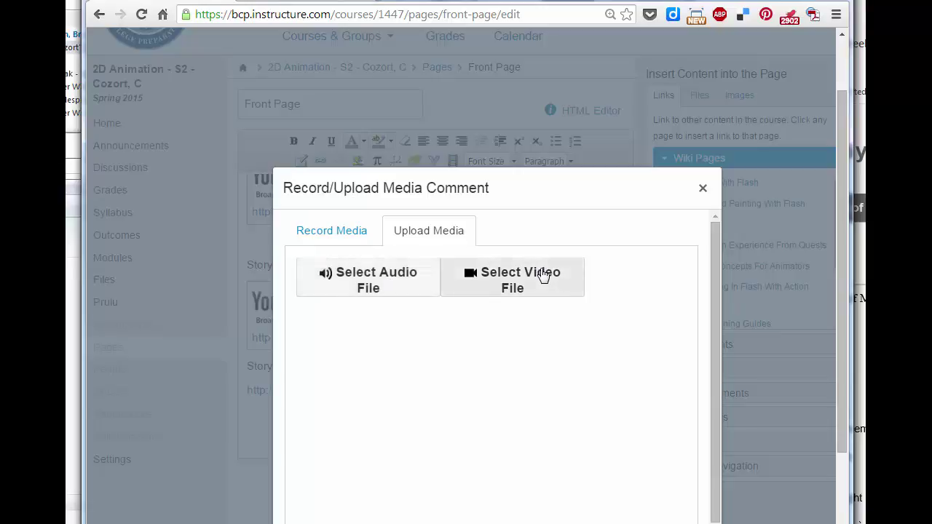
click(502, 285)
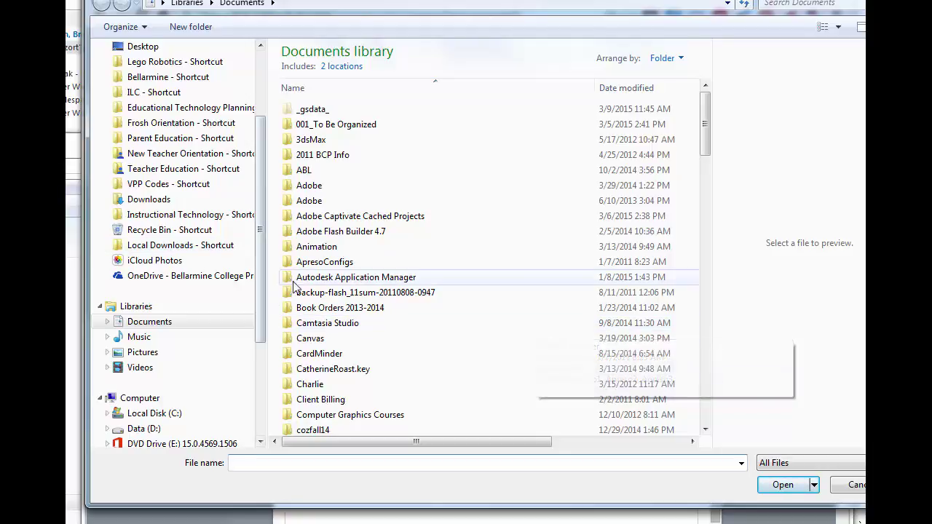
drag(705, 138, 725, 412)
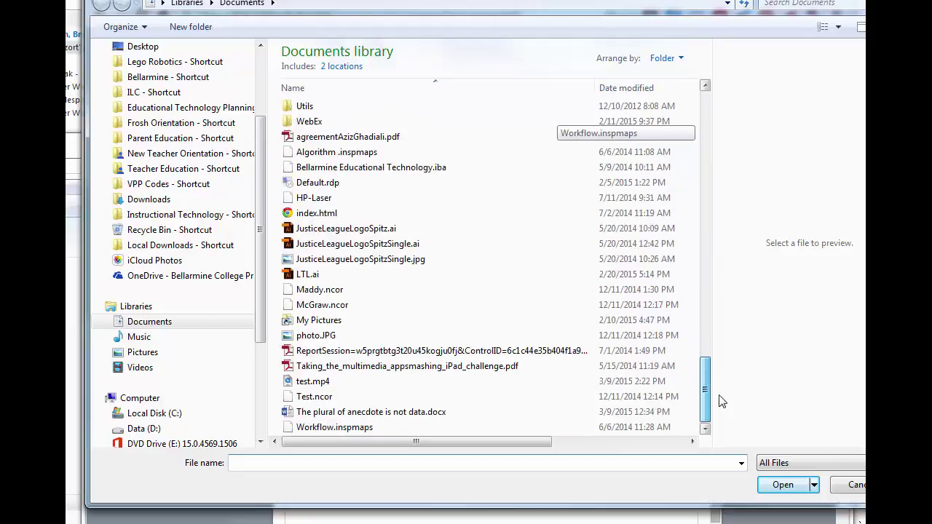
click(314, 381)
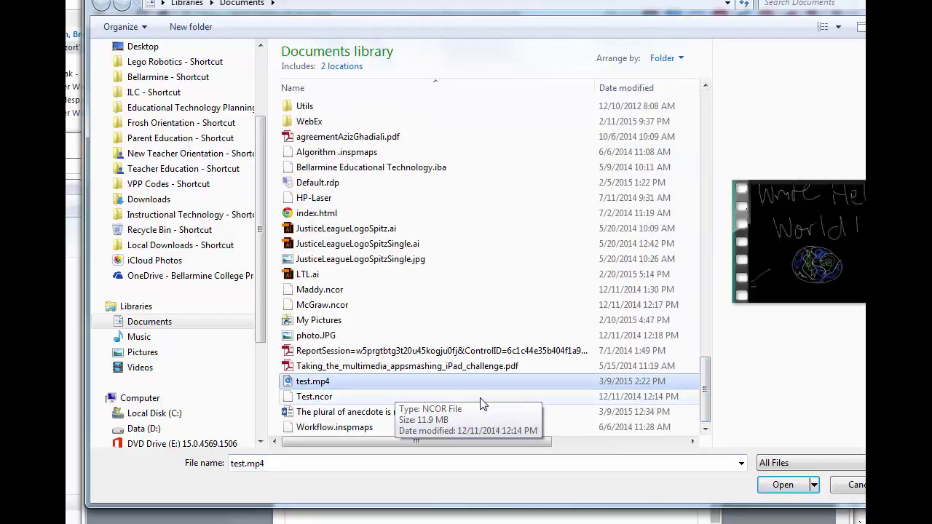
click(782, 485)
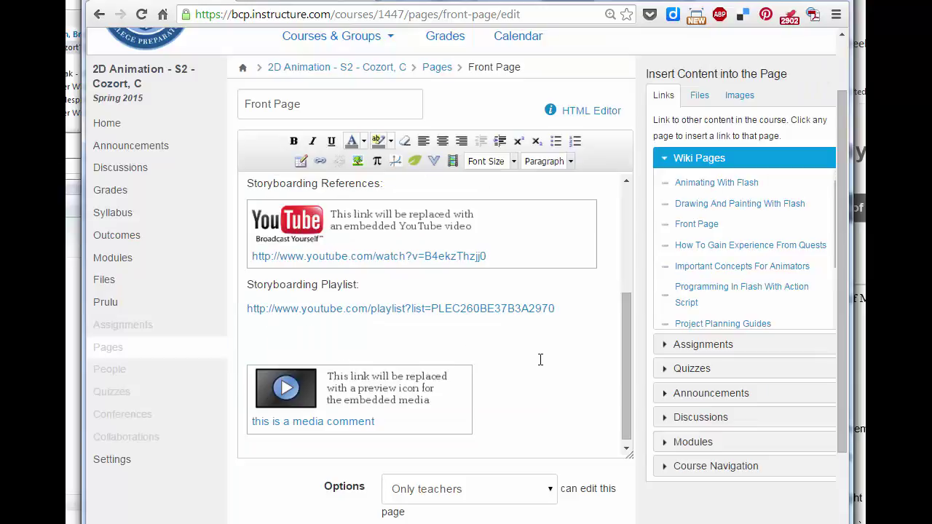
- Save the edited Front Page
scroll(532, 354, down, 3)
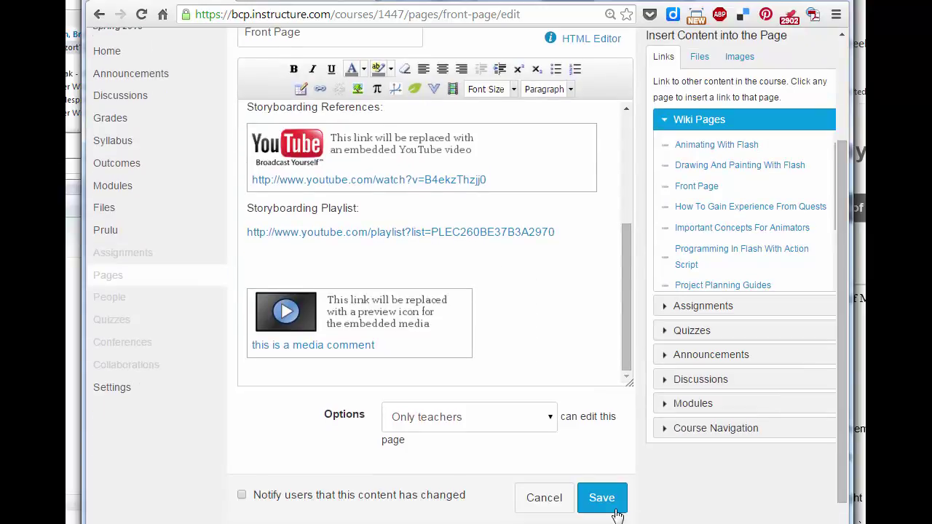
click(609, 507)
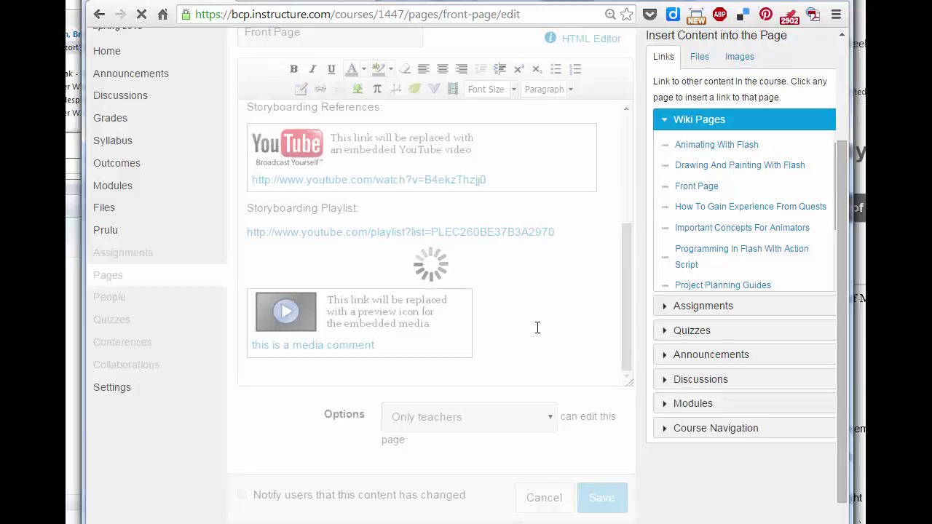
scroll(537, 327, down, 6)
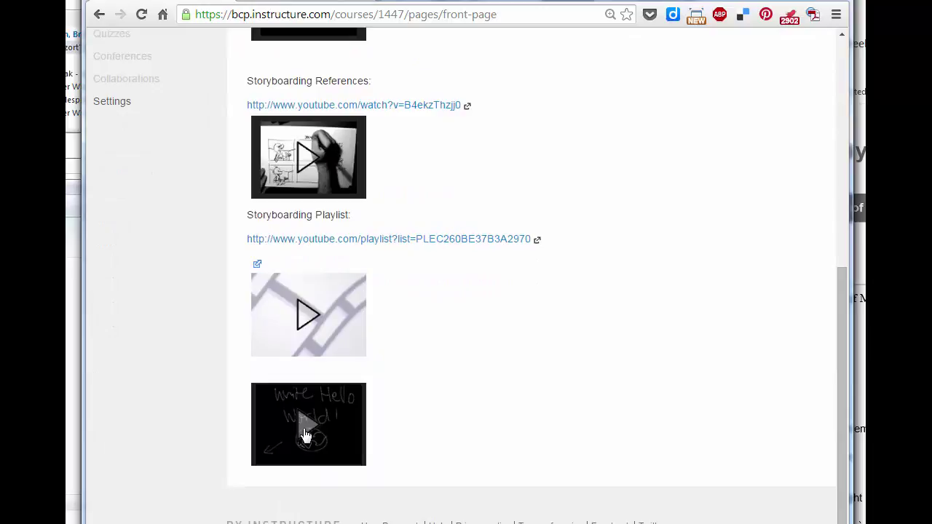
- Play the embedded Hello World video below the Storyboarding Playlist and pause it at 00:03
click(306, 431)
scroll(455, 391, down, 5)
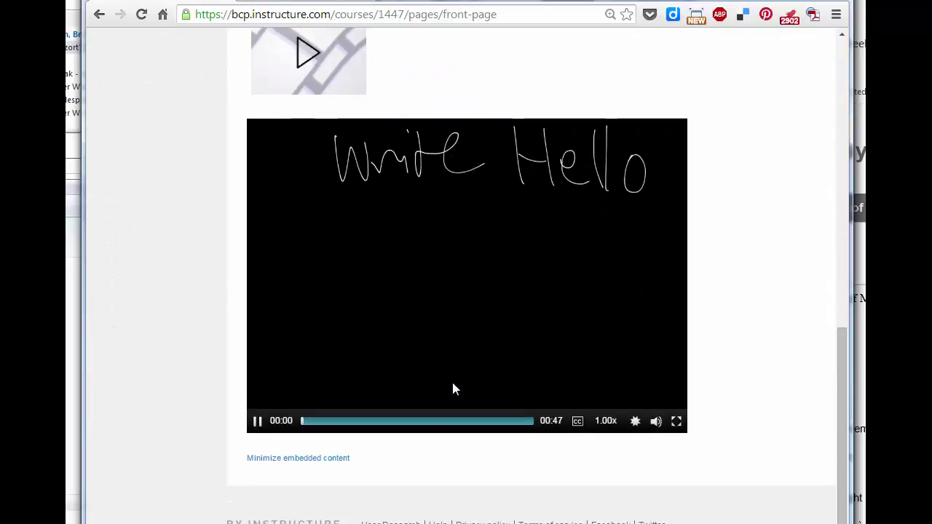
click(259, 422)
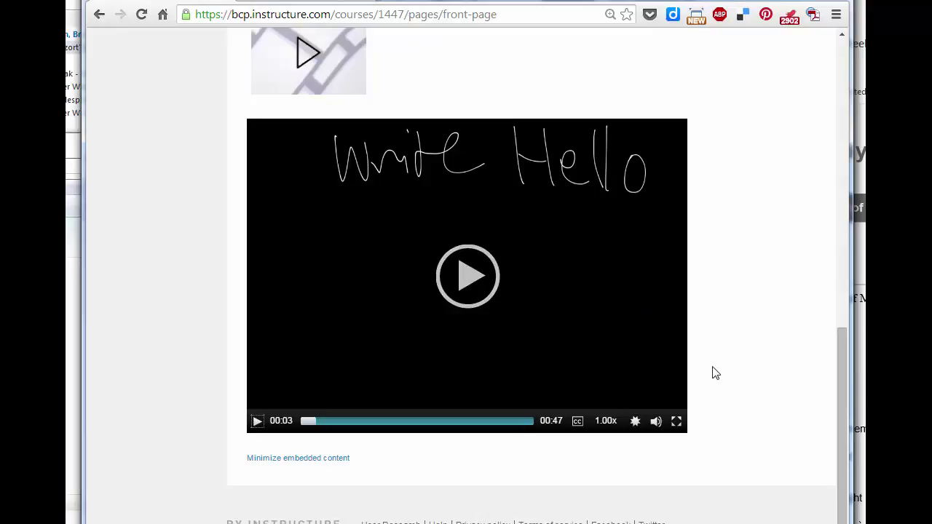
scroll(716, 372, up, 2)
scroll(715, 373, down, 1)
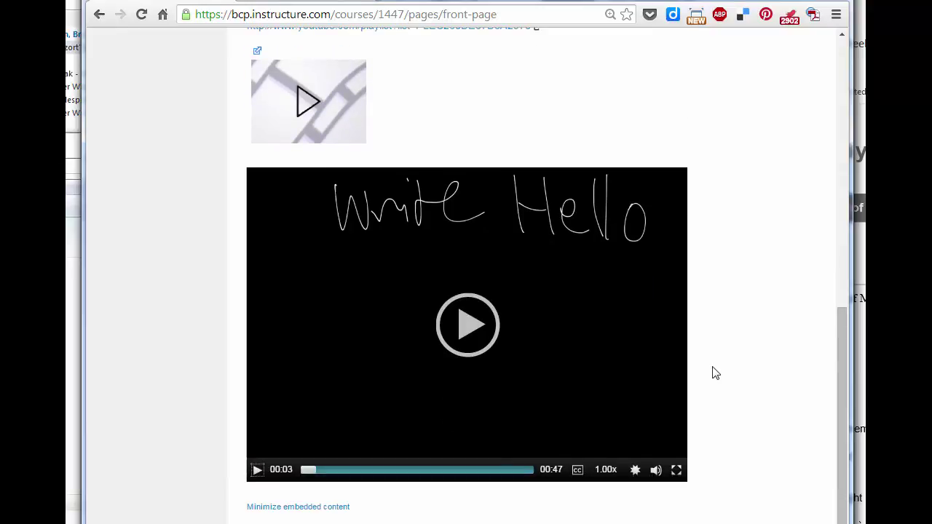